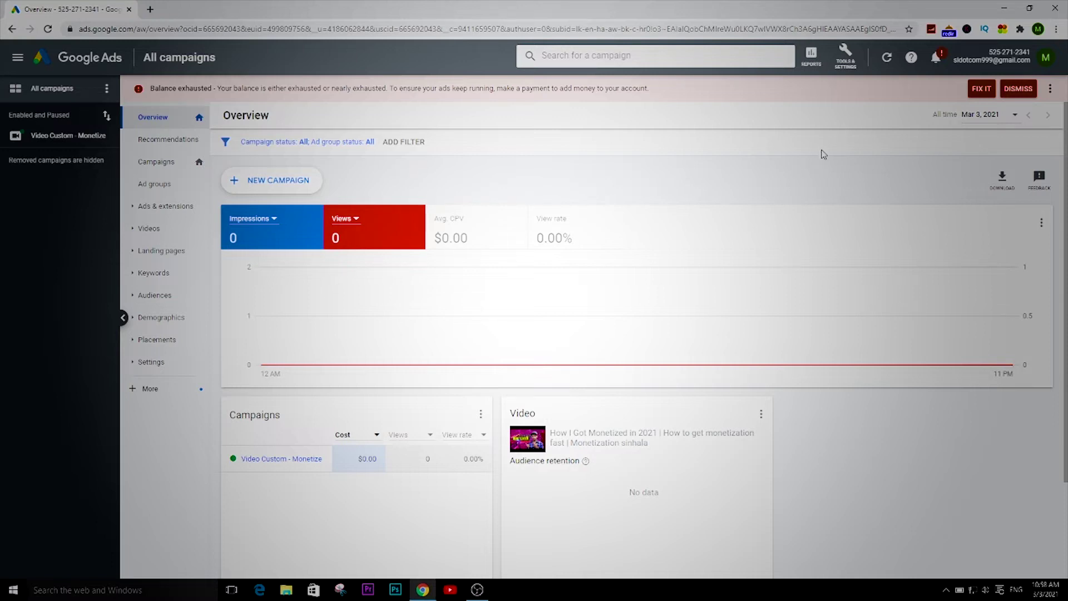
Open Keyword Planner and start discovering new keywords.
left_click(845, 53)
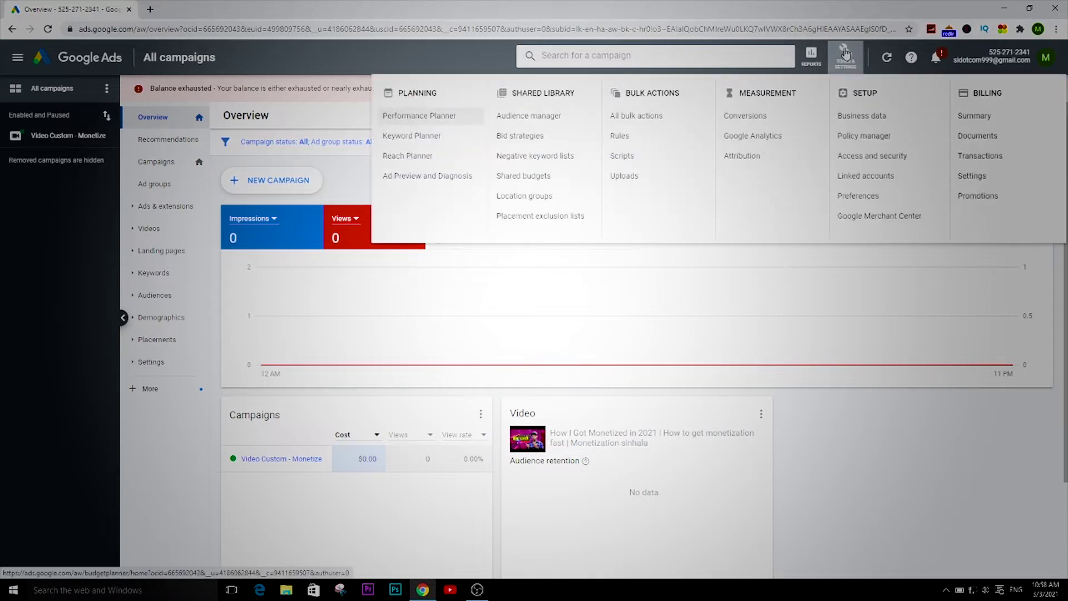
left_click(422, 141)
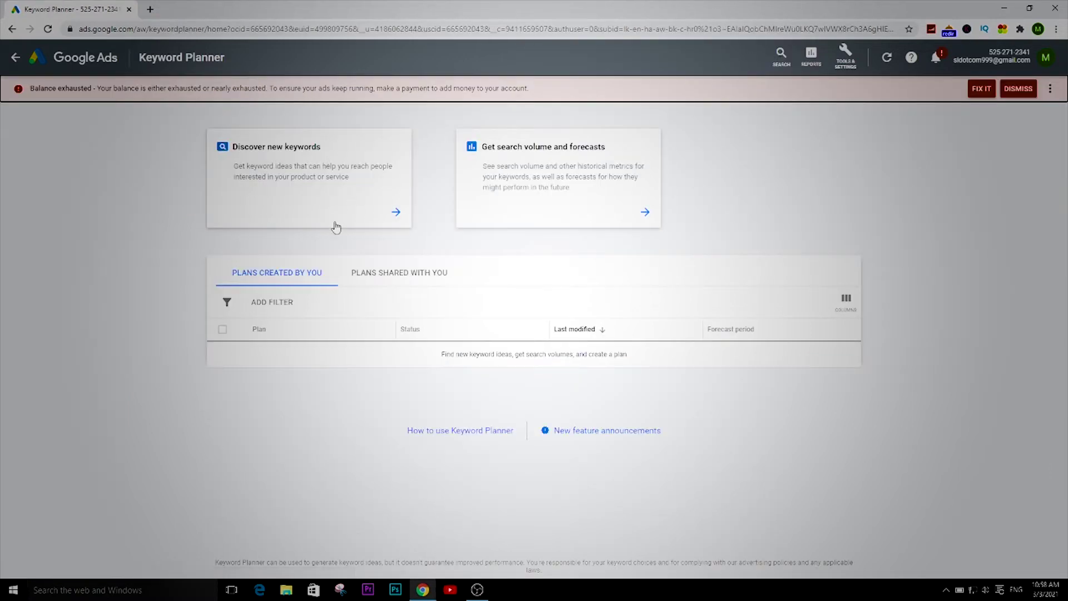
left_click(298, 170)
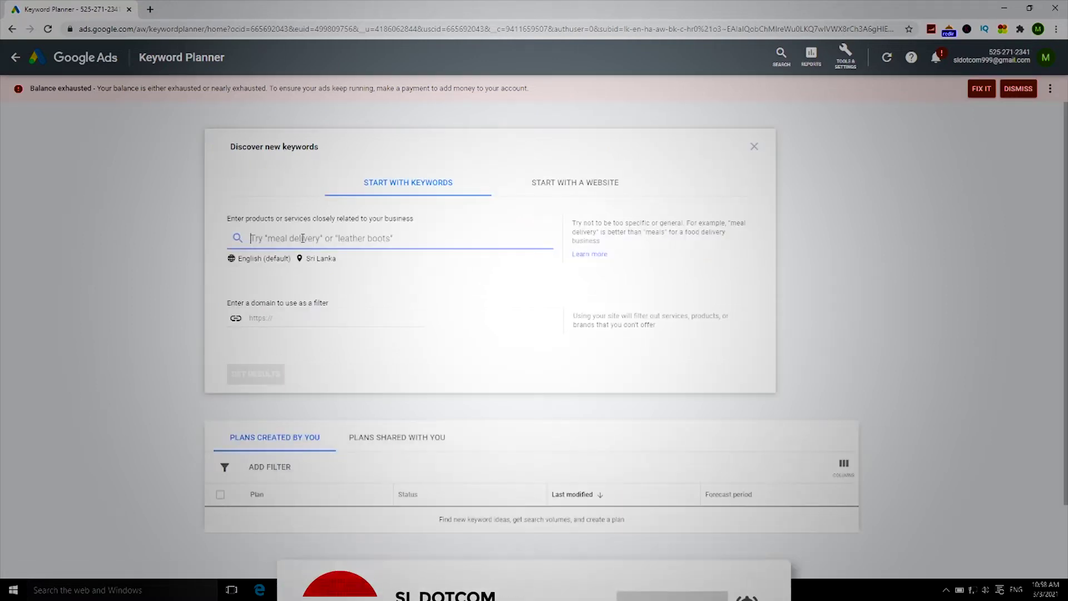
Enter youtube as the starting keyword and get its keyword ideas.
type("tech")
key("ctrl+a")
type("youtube")
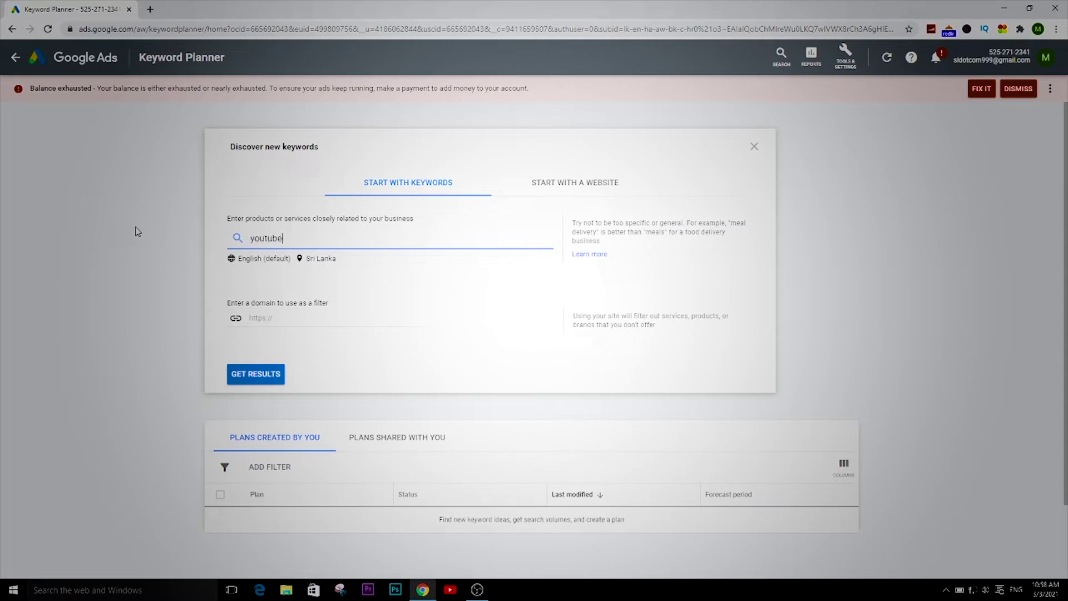
left_click(275, 375)
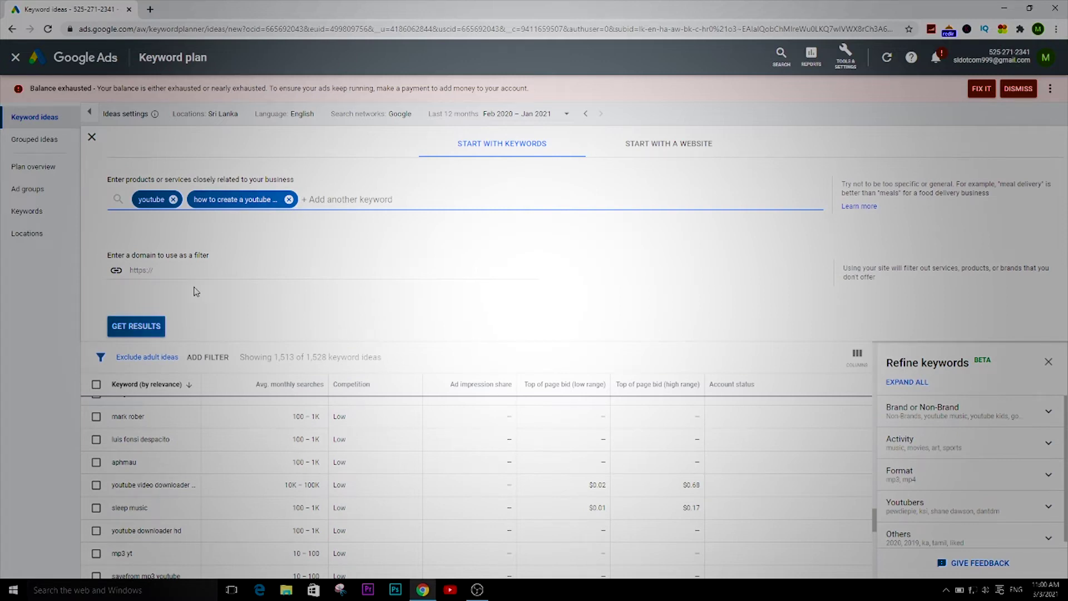
Get keyword ideas for youtube and how to create a youtube channel, and review their top-of-page bids.
left_click(140, 331)
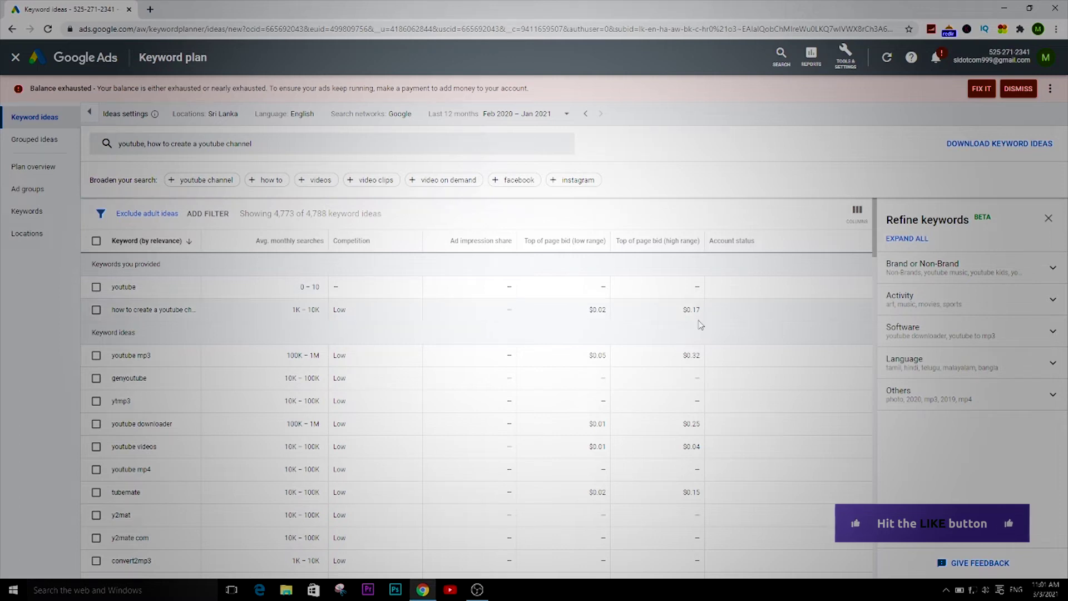
scroll(606, 365, "down", 5)
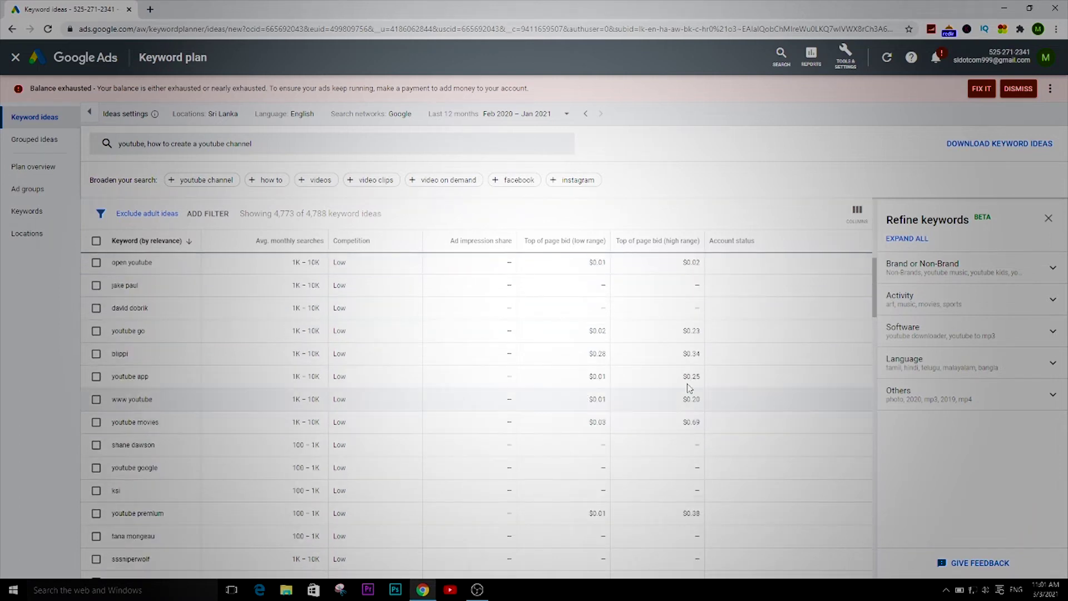
scroll(720, 436, "up", 5)
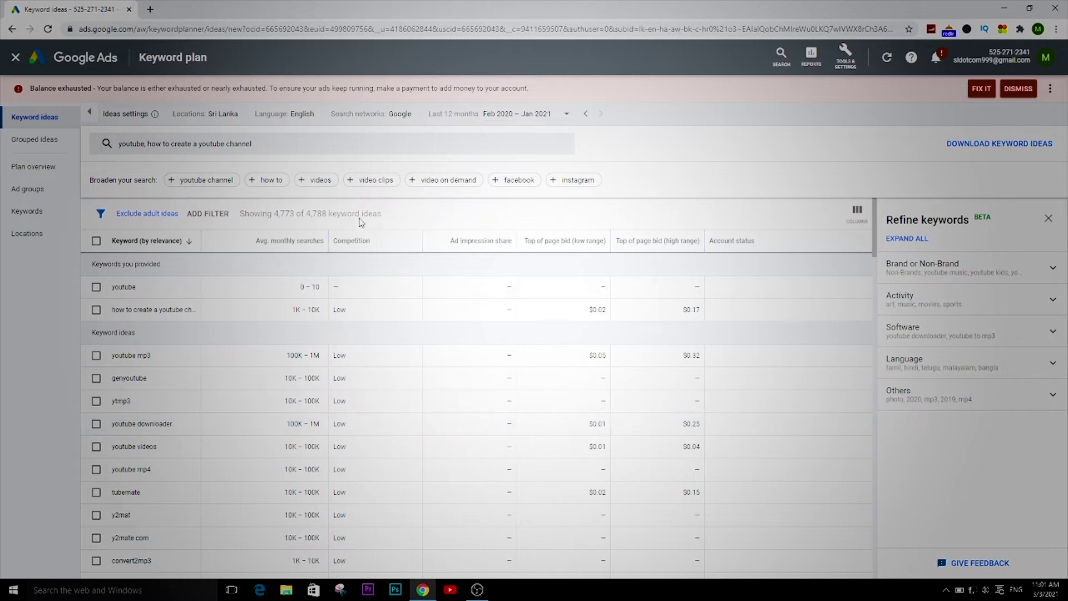
Replace the current search keywords with the suggested youtube channel keyword and get its keyword ideas.
left_click(196, 185)
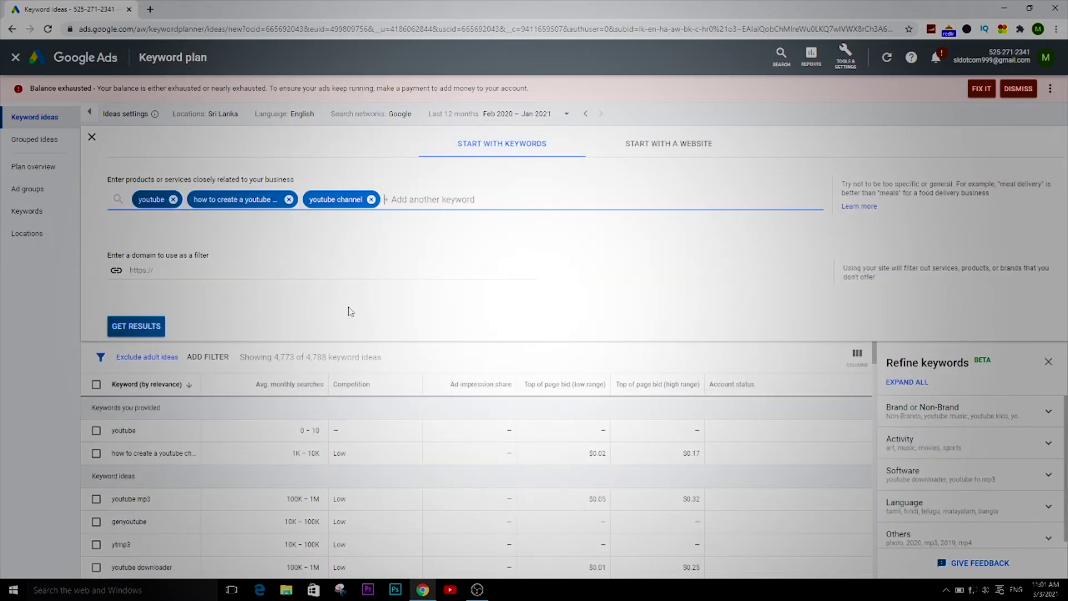
left_click(289, 199)
left_click(174, 199)
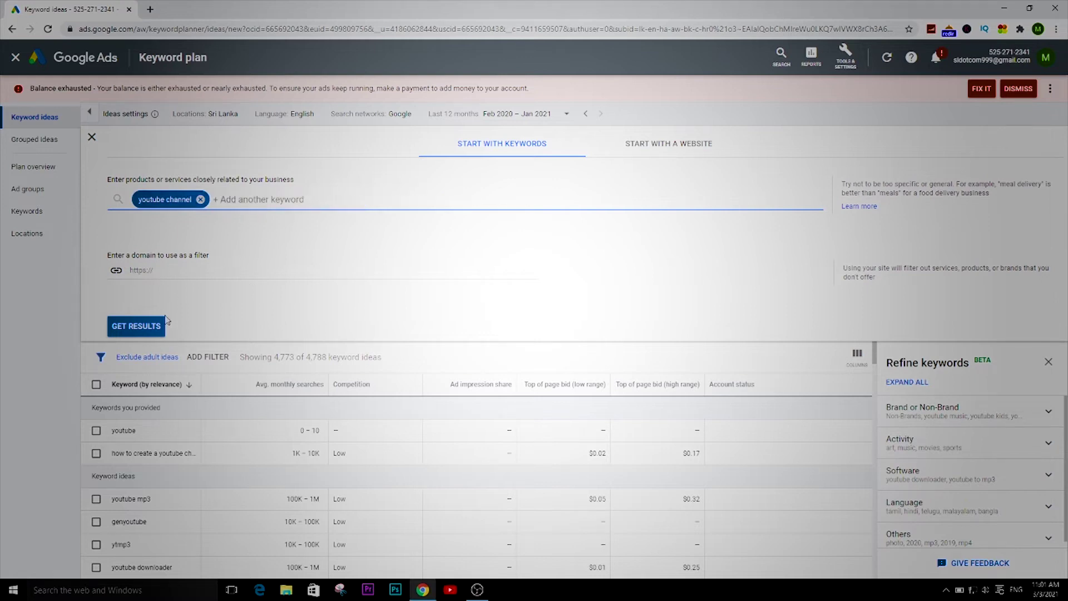
left_click(146, 328)
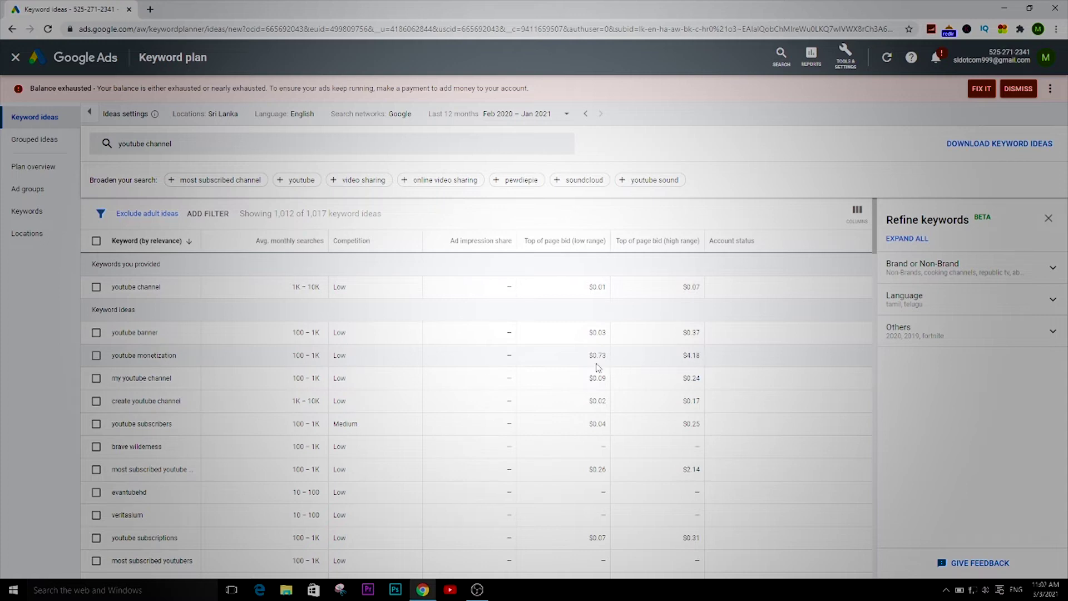
Change the search keyword to gaming and get its keyword ideas.
left_click(197, 144)
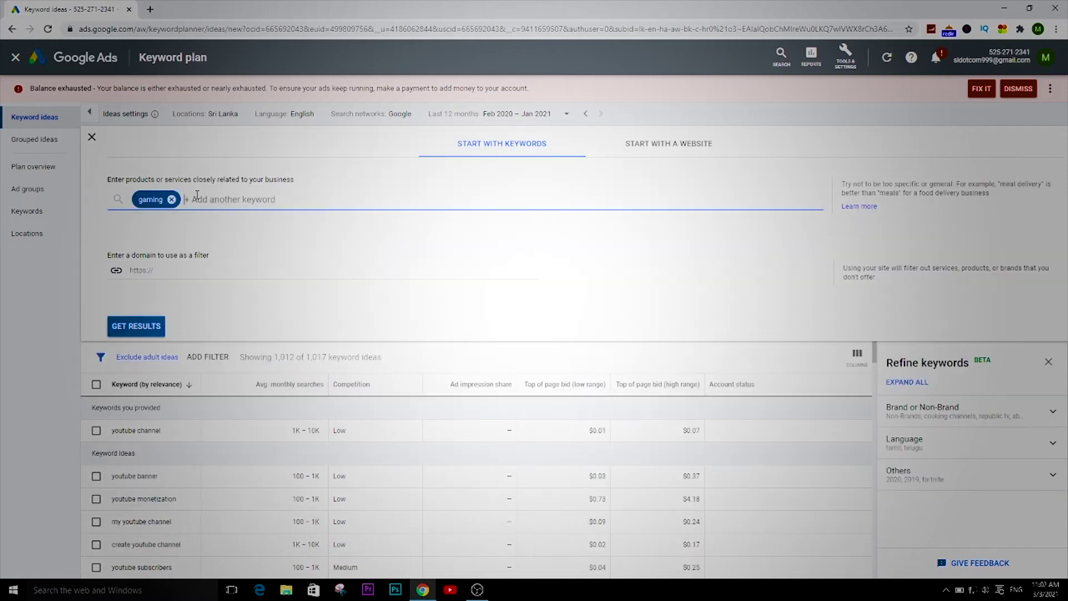
left_click(136, 330)
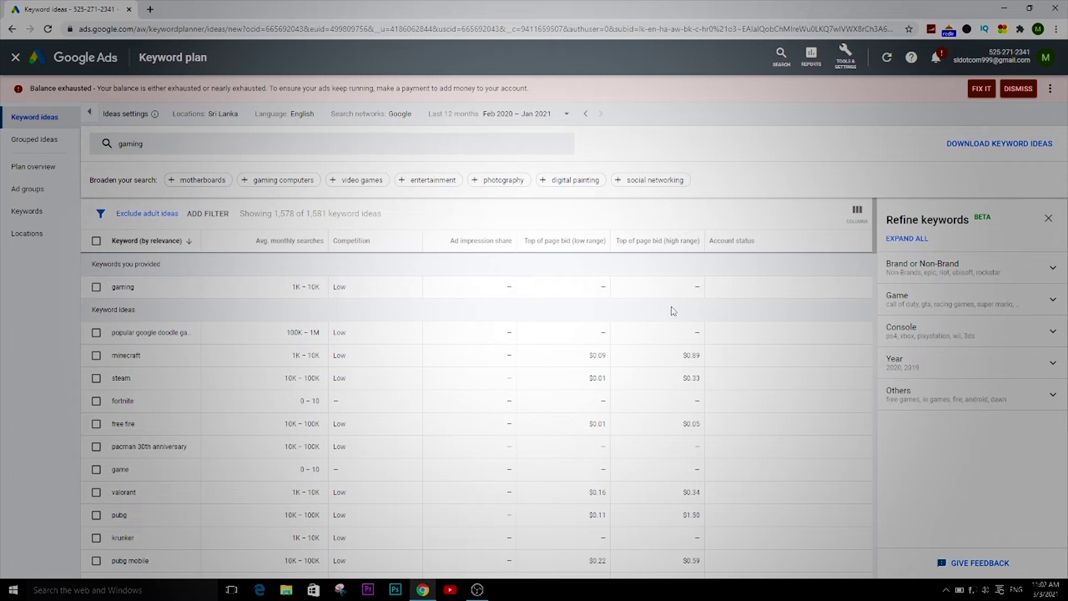
Examine the monthly searches, competition and top-of-page bid ranges of the gaming keyword ideas.
scroll(673, 311, "down", 2)
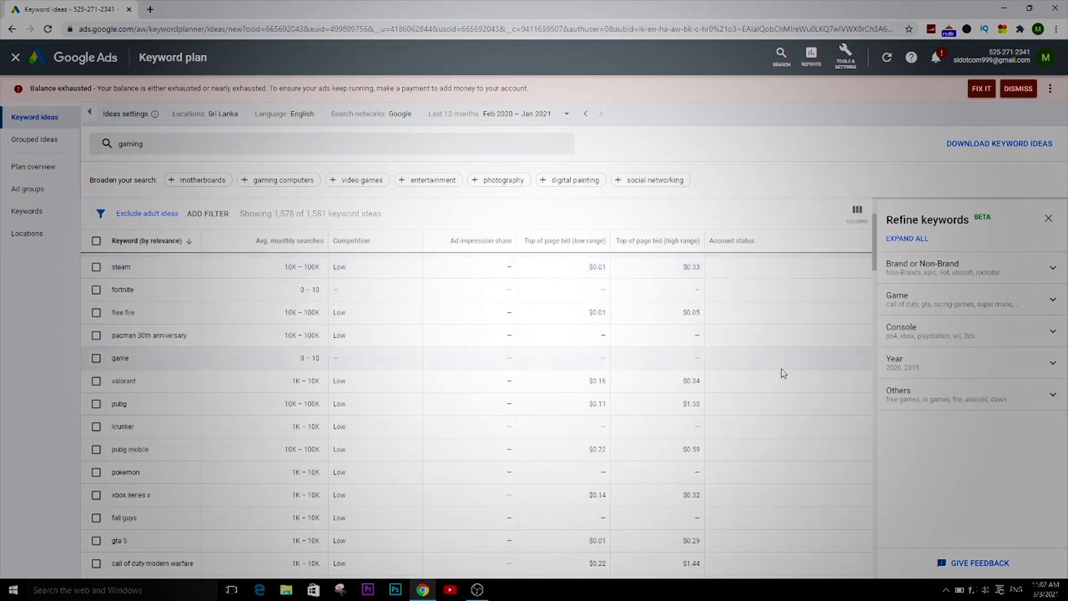
scroll(210, 328, "down", 2)
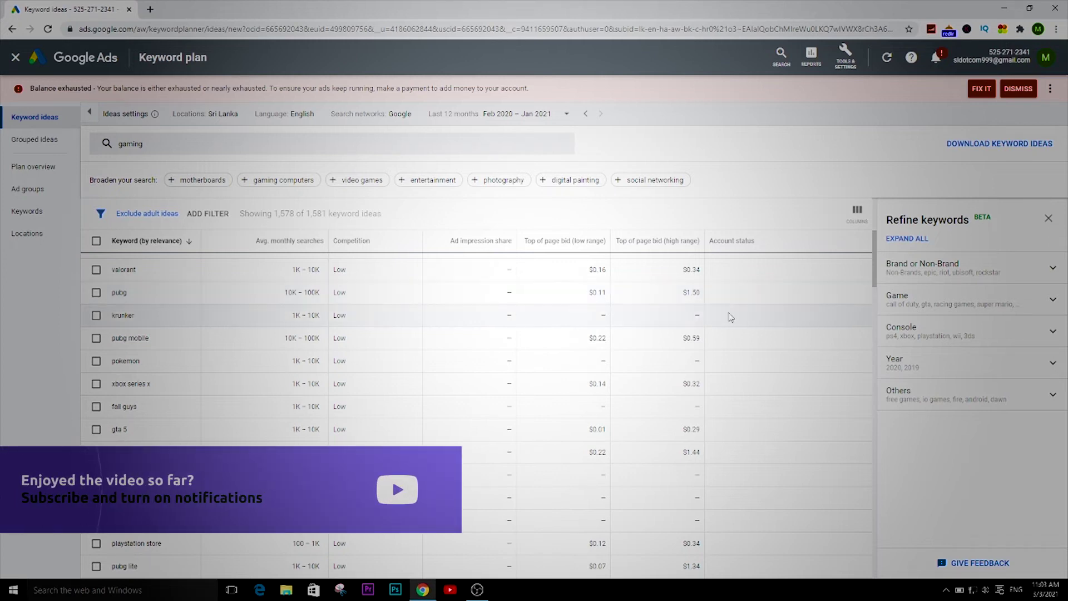
scroll(724, 312, "up", 1)
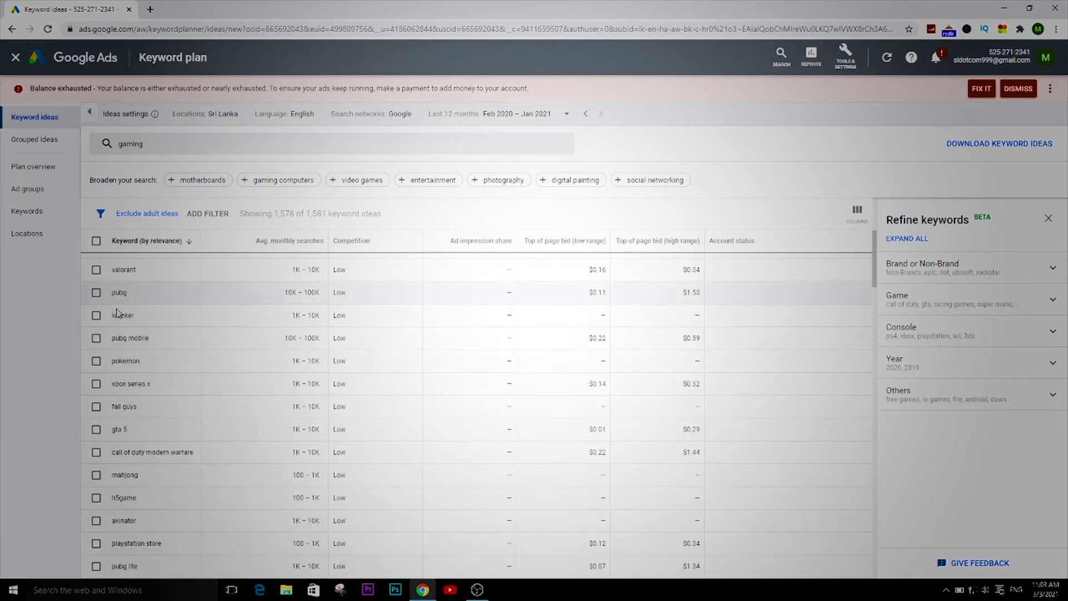
scroll(619, 380, "up", 2)
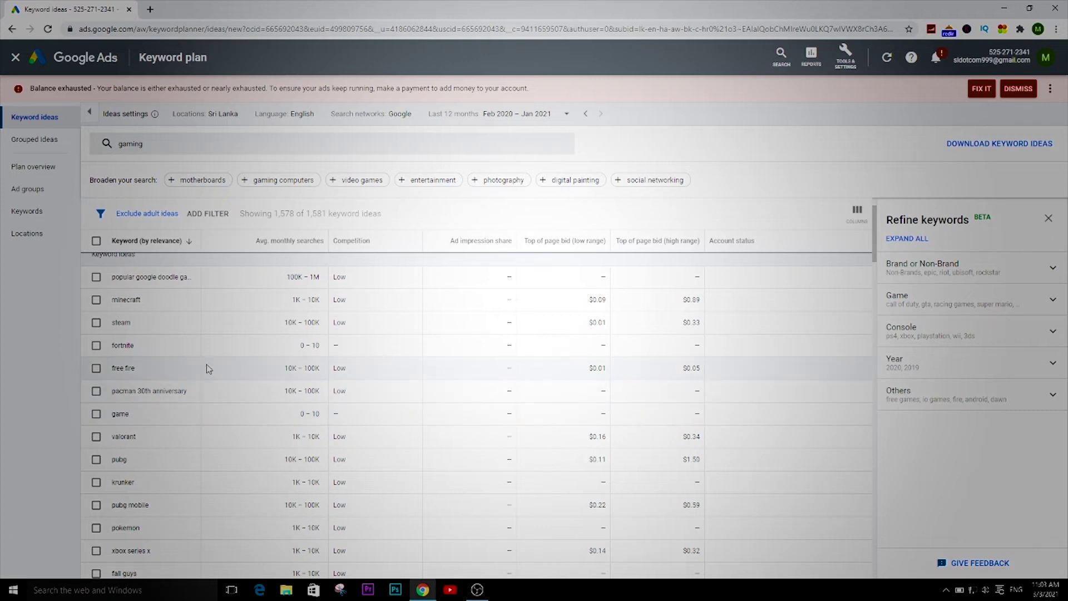
scroll(209, 369, "down", 3)
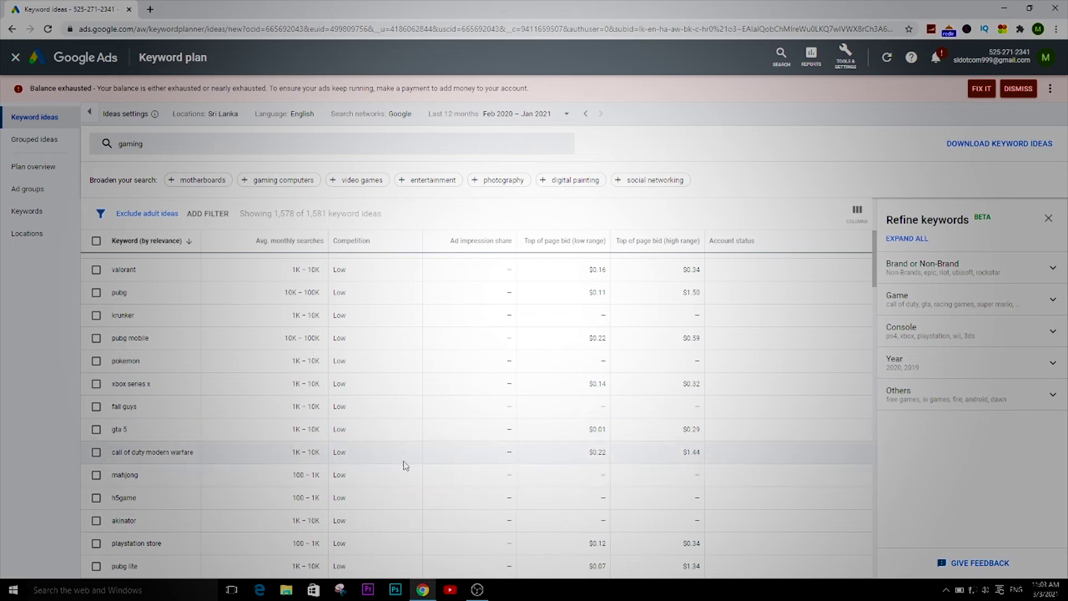
scroll(735, 468, "down", 5)
scroll(755, 428, "down", 5)
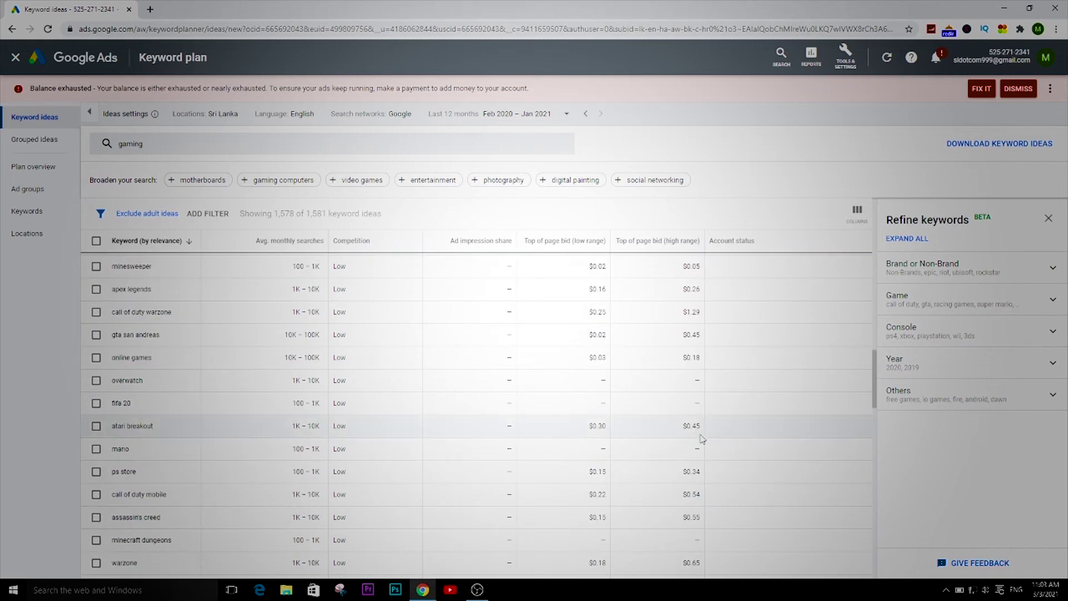
scroll(668, 467, "down", 4)
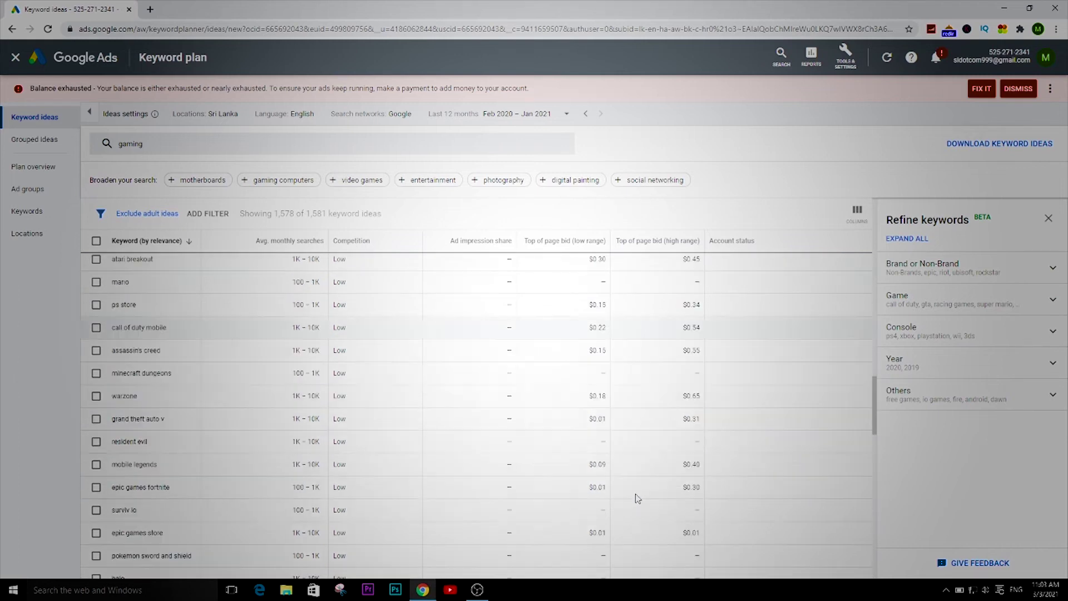
Replace the gaming keyword with marketing, get its keyword ideas and look through their bid ranges.
left_click(151, 153)
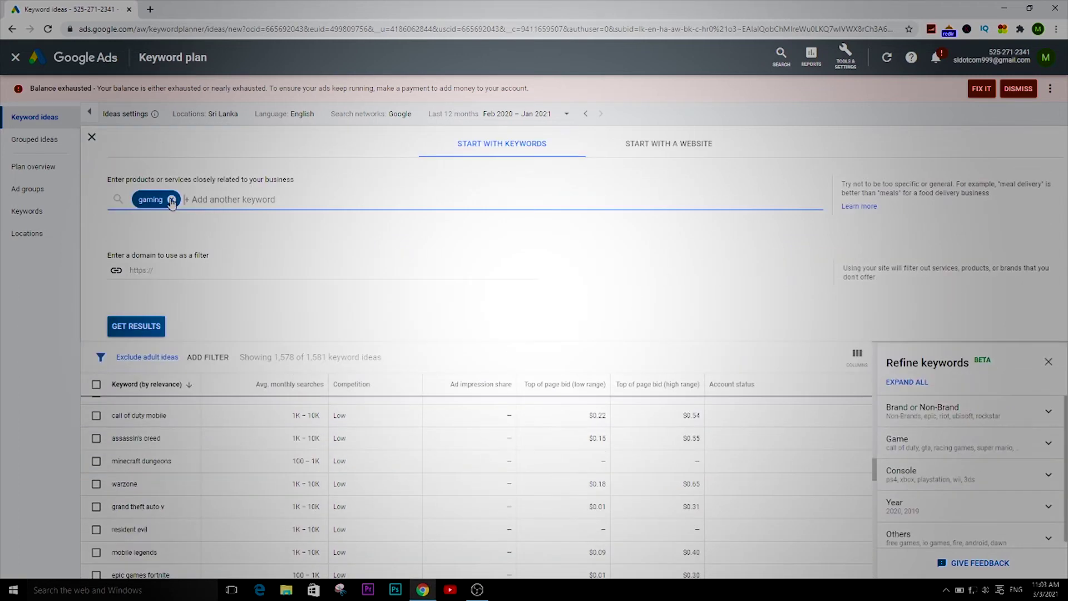
left_click(171, 200)
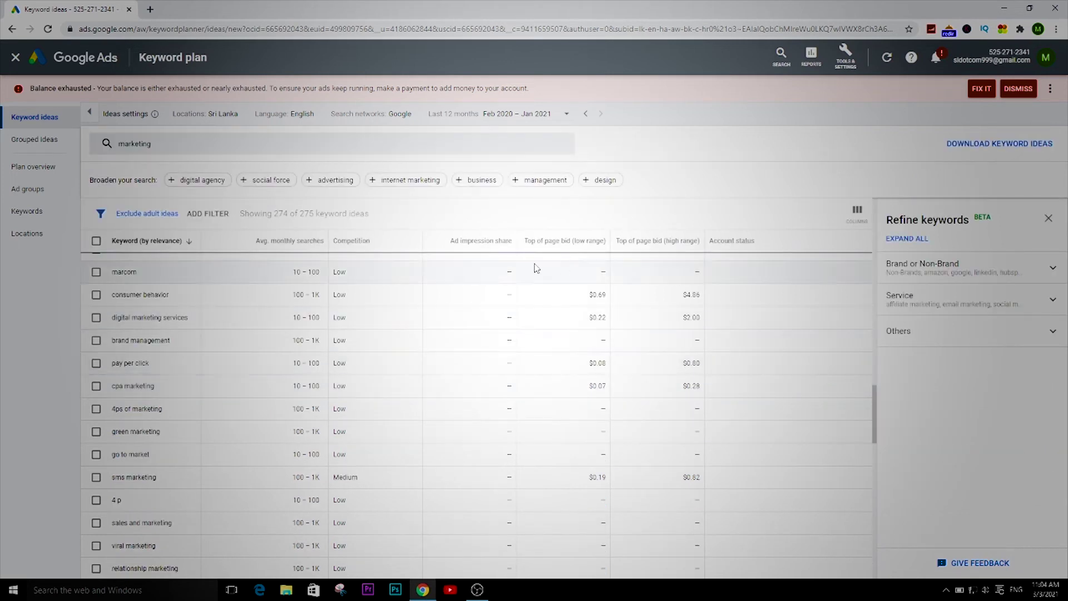
scroll(813, 430, "down", 1)
scroll(881, 434, "down", 3)
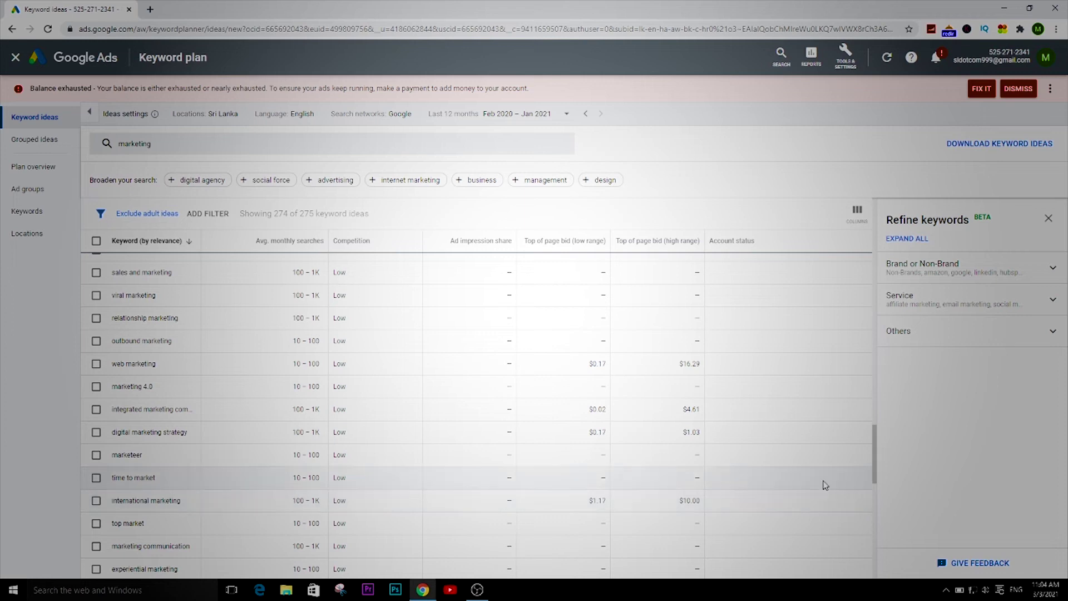
left_click_drag(877, 459, 871, 249)
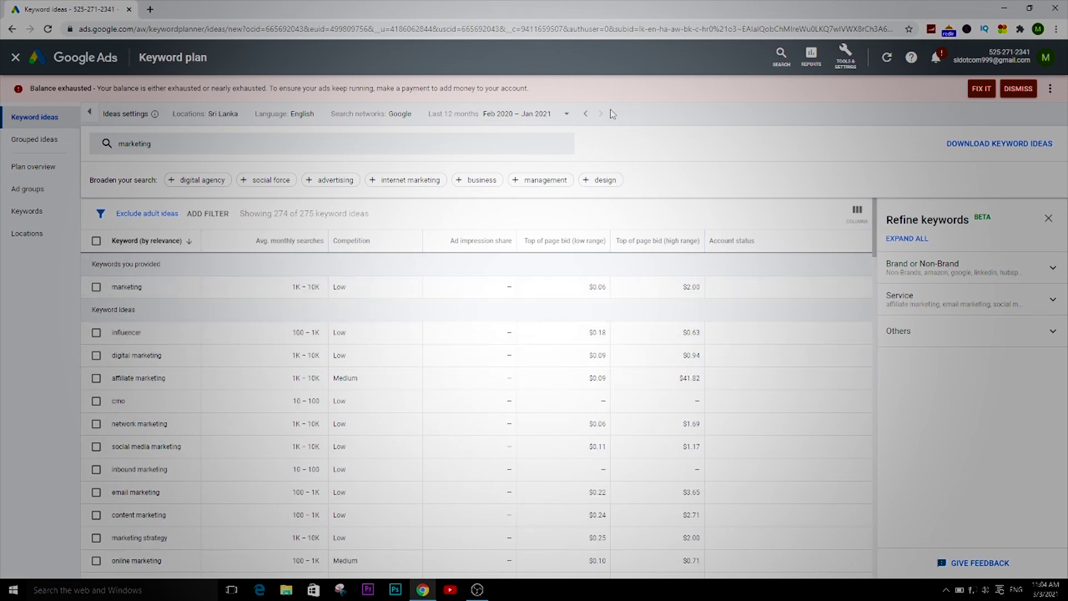
Set the date range to Last month and review the marketing keyword ideas for that period.
left_click(565, 116)
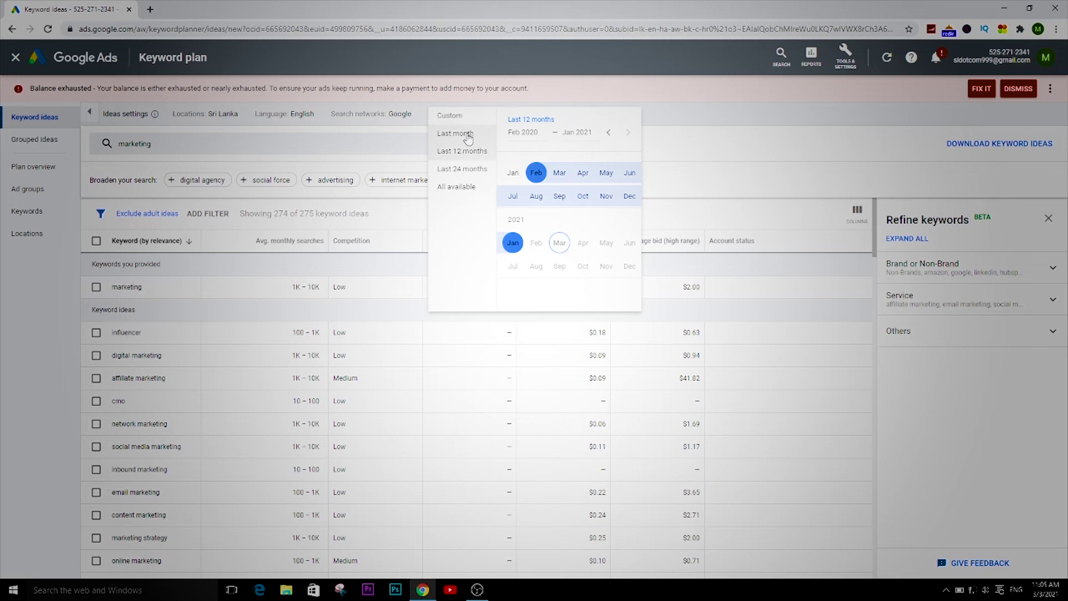
left_click(467, 136)
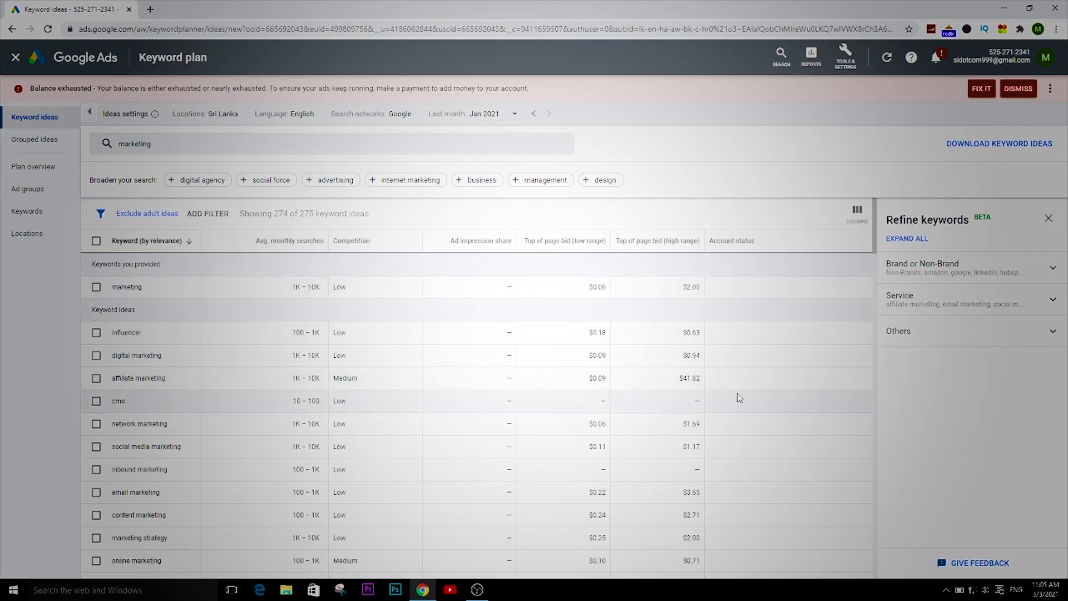
scroll(739, 398, "down", 2)
scroll(727, 427, "down", 1)
scroll(756, 404, "up", 2)
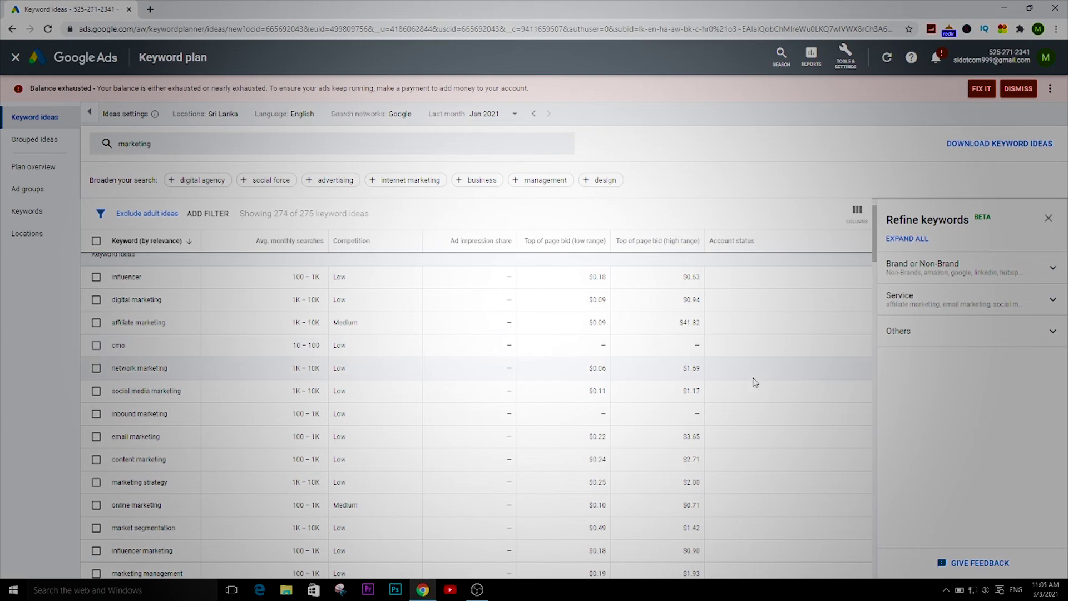
scroll(756, 382, "down", 1)
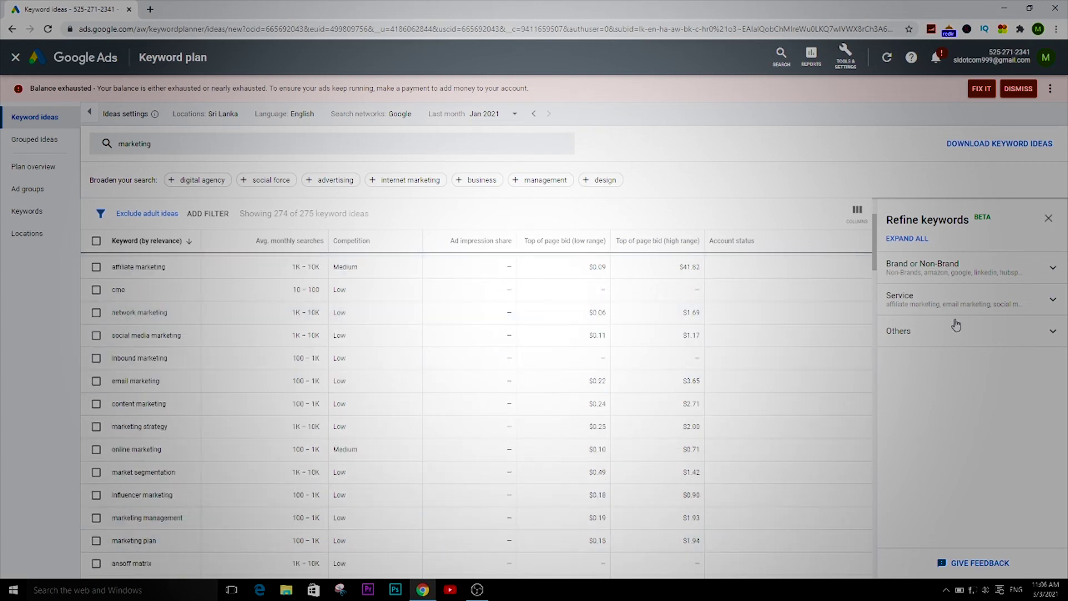
Examine the low and high top-of-page bids of the google digital marketing keyword further down the list.
left_click_drag(876, 272, 879, 371)
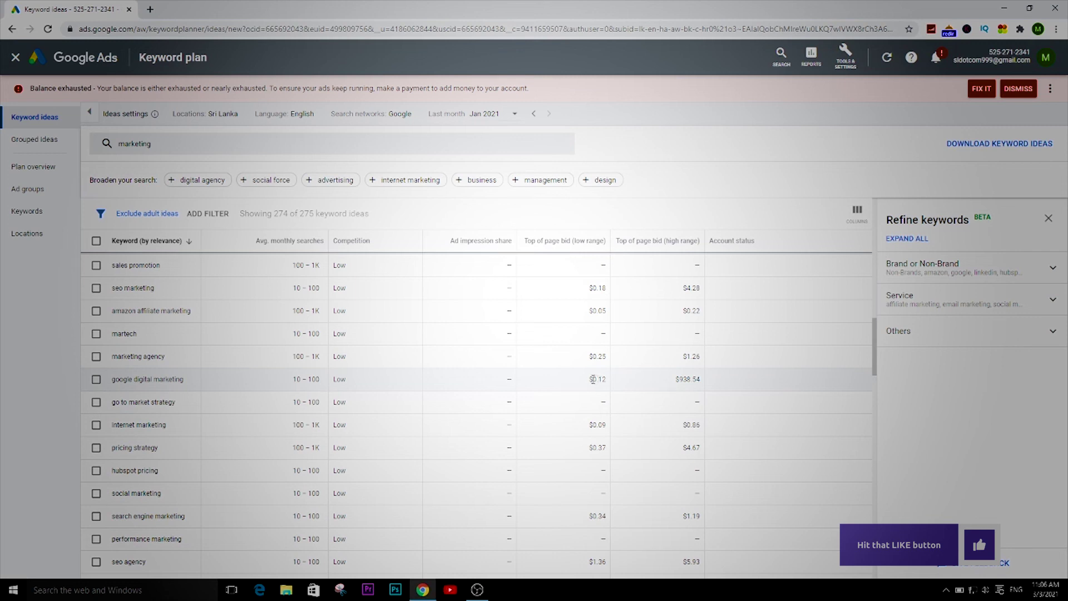
left_click(654, 385)
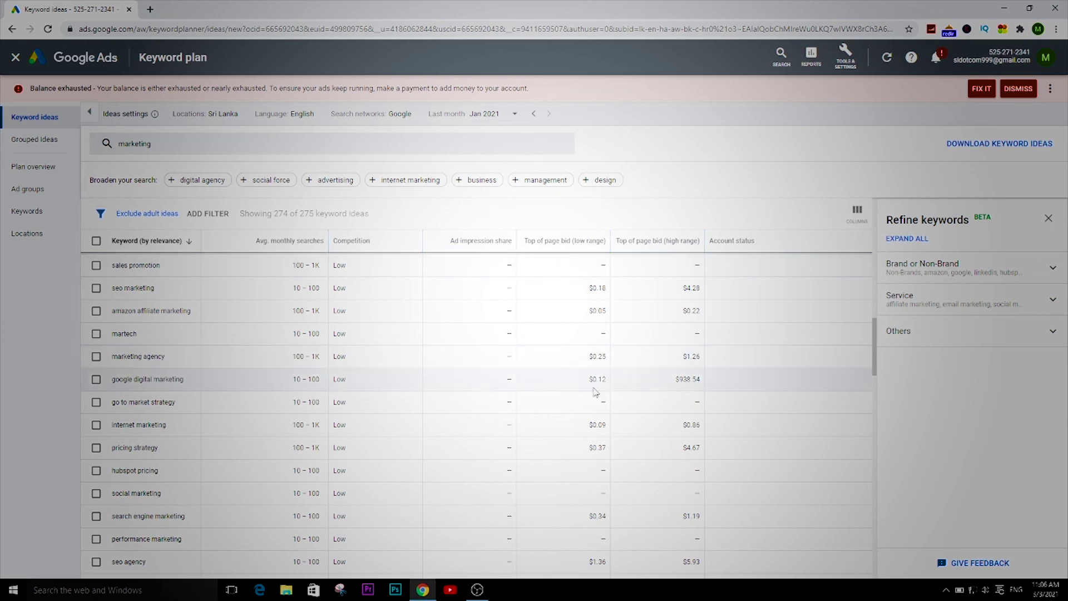
mouse_move(878, 334)
left_mouse_down()
mouse_move(879, 419)
mouse_move(879, 341)
left_mouse_up()
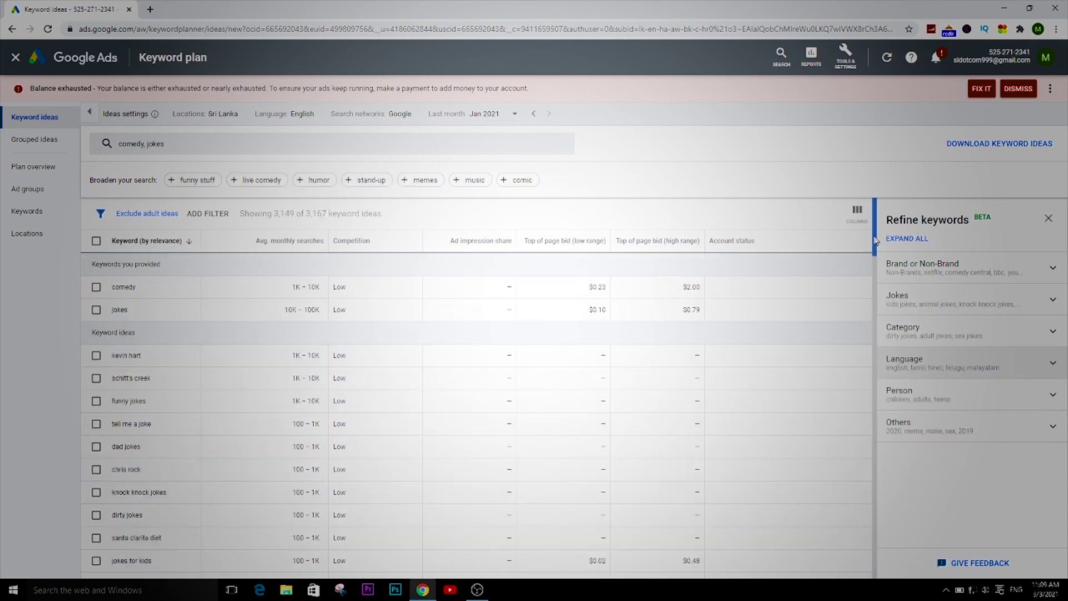
Look through the keyword ideas for comedy and jokes and their top-of-page bid ranges.
scroll(861, 528, "down", 15)
left_click_drag(875, 526, 873, 234)
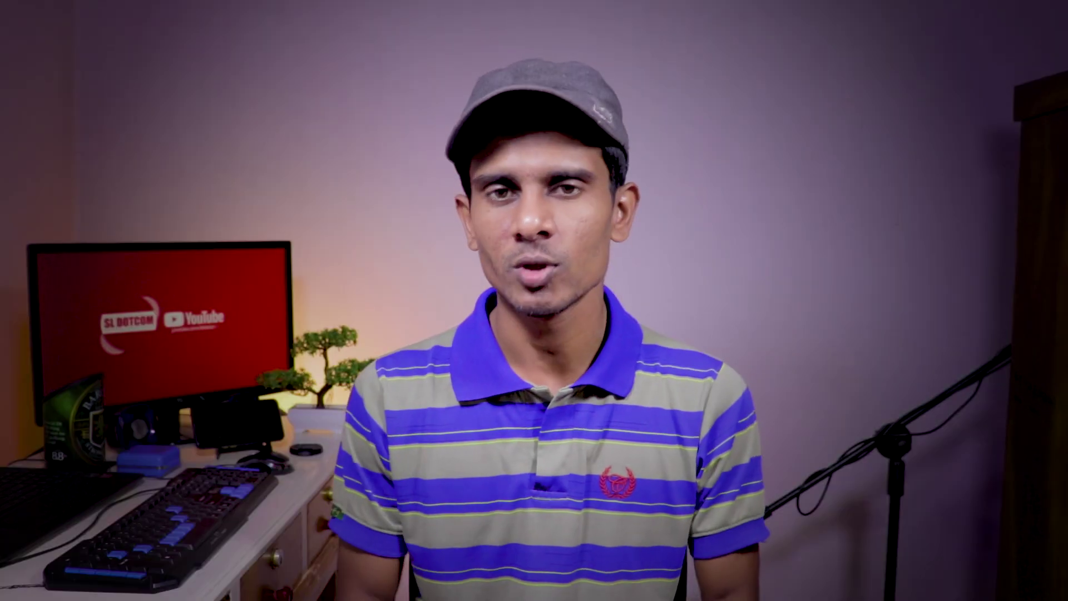